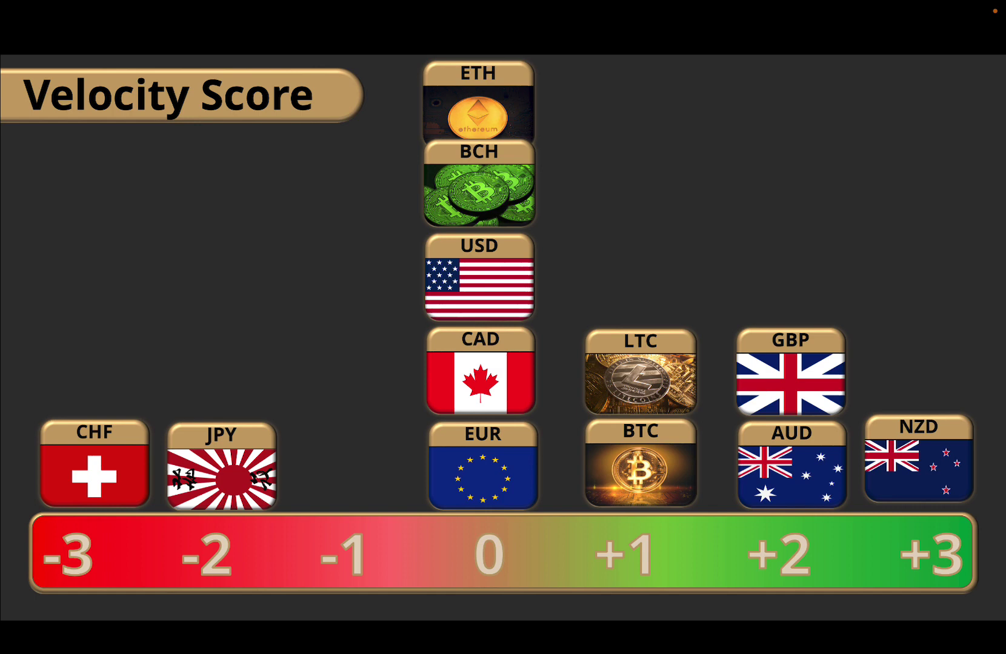
Step: Advance to the Possible Trades slide, then switch to the TradingView JPY chart
{"action": "key", "text": "Right"}
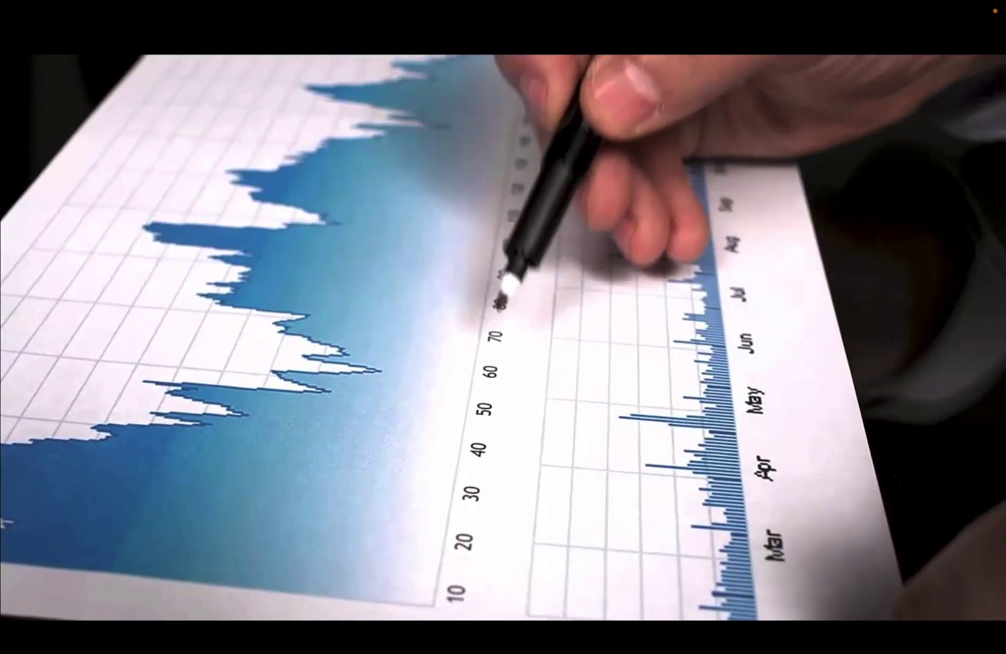
{"action": "key", "text": "super+Tab"}
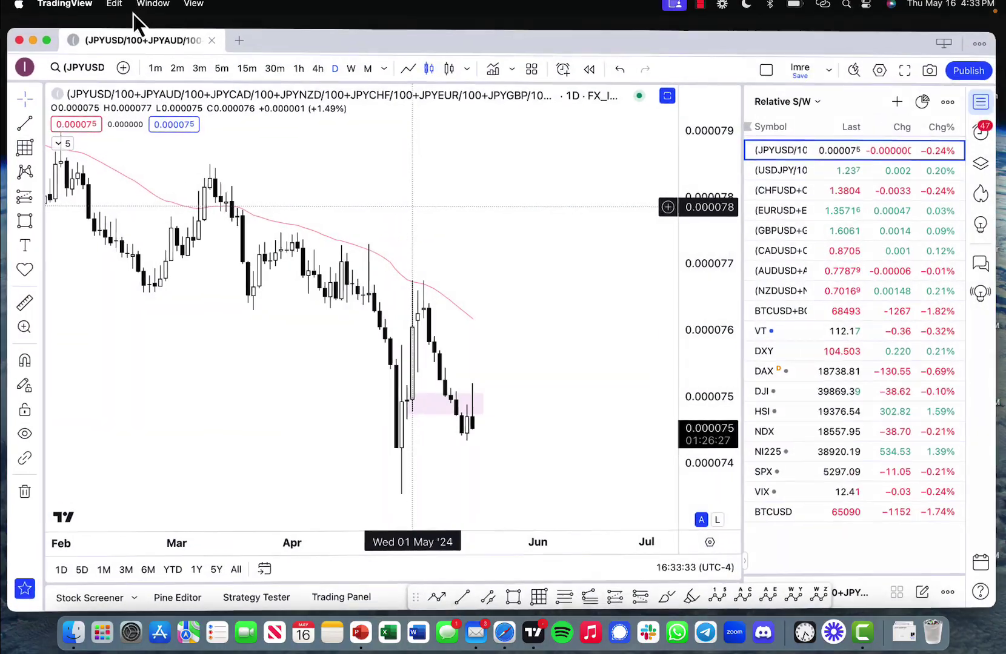
Step: Put the JPY chart window in full screen and shift the drawing toolbar left
{"action": "left_click", "coordinate": [49, 39]}
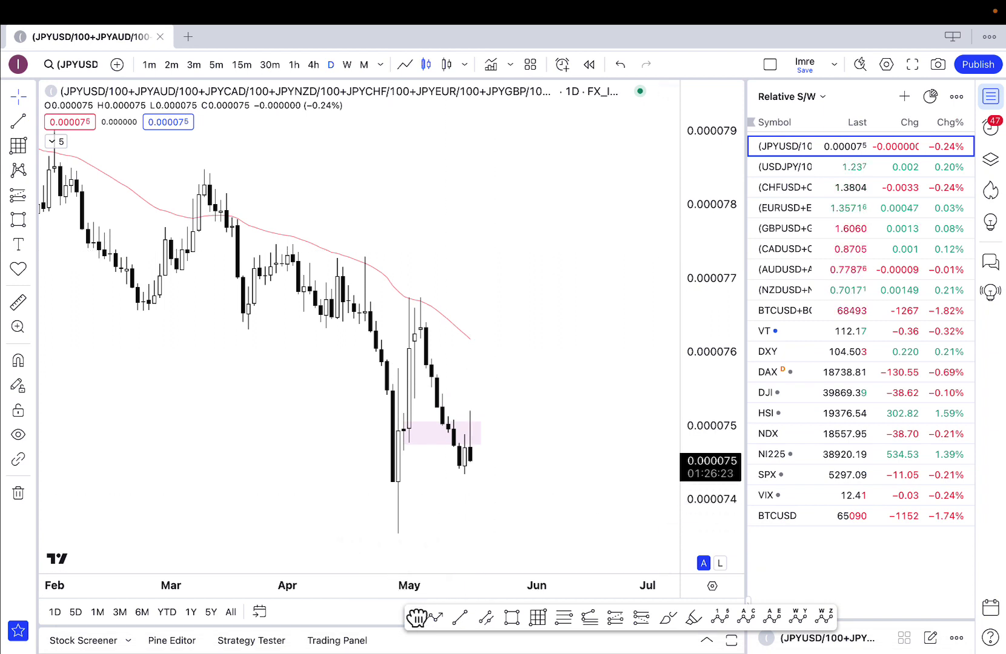
{"action": "left_click_drag", "start_coordinate": [412, 617], "coordinate": [309, 622]}
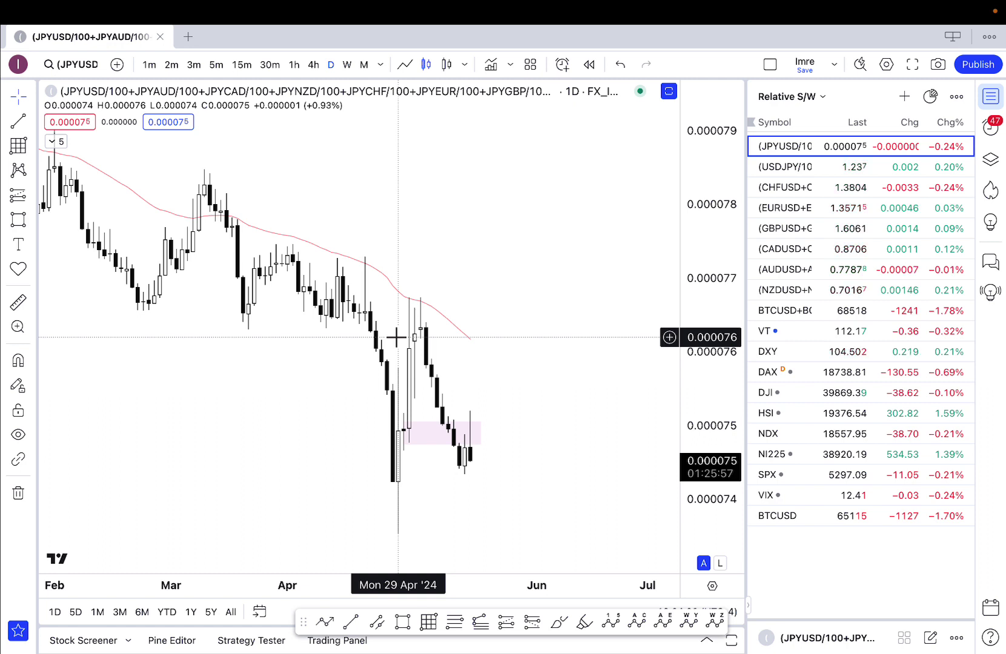
Step: Open the USD index chart and zoom and pan to leave space after the latest candles
{"action": "key", "text": "Down"}
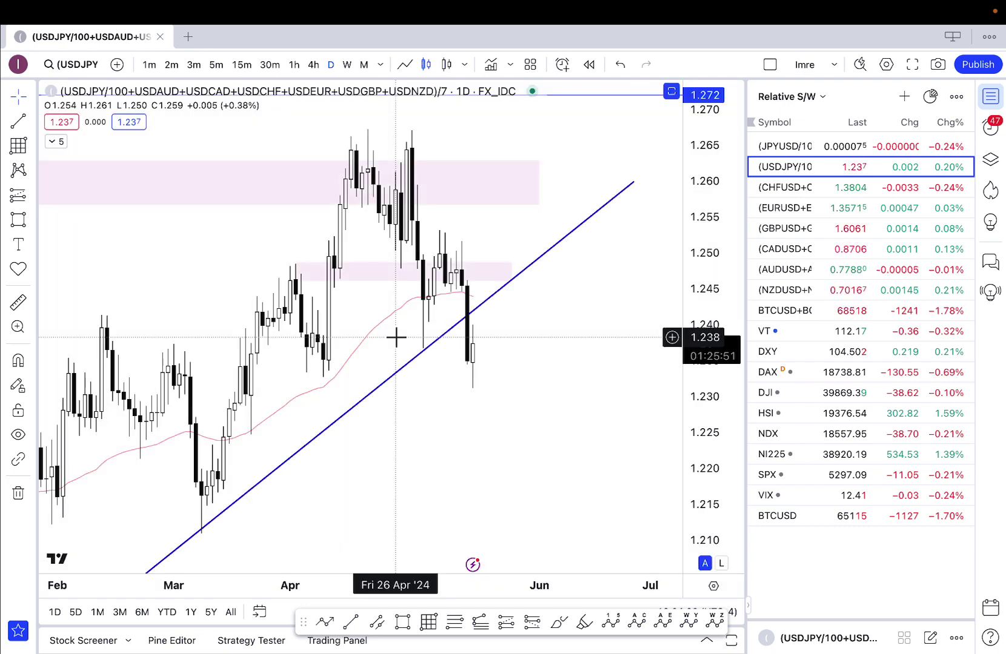
{"action": "scroll", "coordinate": [396, 337], "scroll_direction": "down", "scroll_amount": 3}
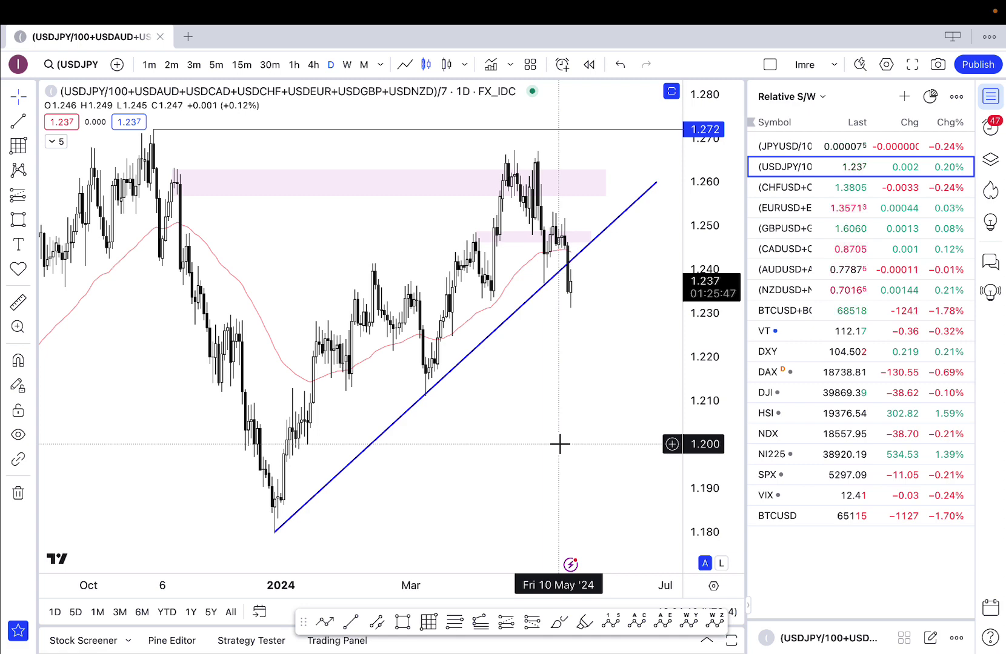
{"action": "left_click_drag", "start_coordinate": [557, 442], "coordinate": [439, 469]}
Step: Sketch a zigzag projected path from the latest low down to about 1.222, then delete it
{"action": "left_click", "coordinate": [325, 622]}
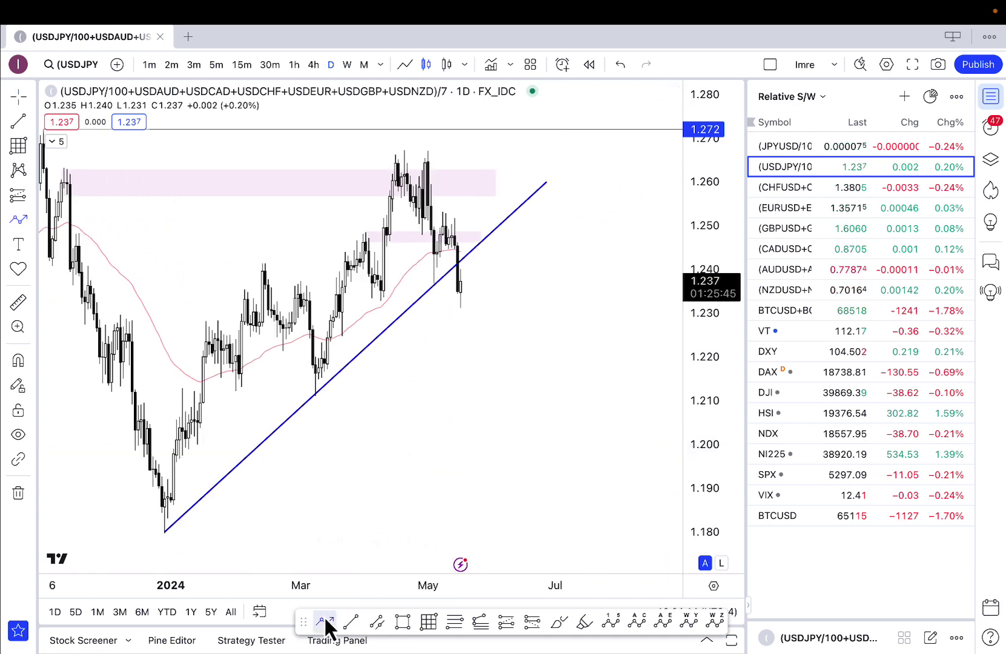
{"action": "left_click", "coordinate": [466, 310]}
{"action": "left_click", "coordinate": [475, 276]}
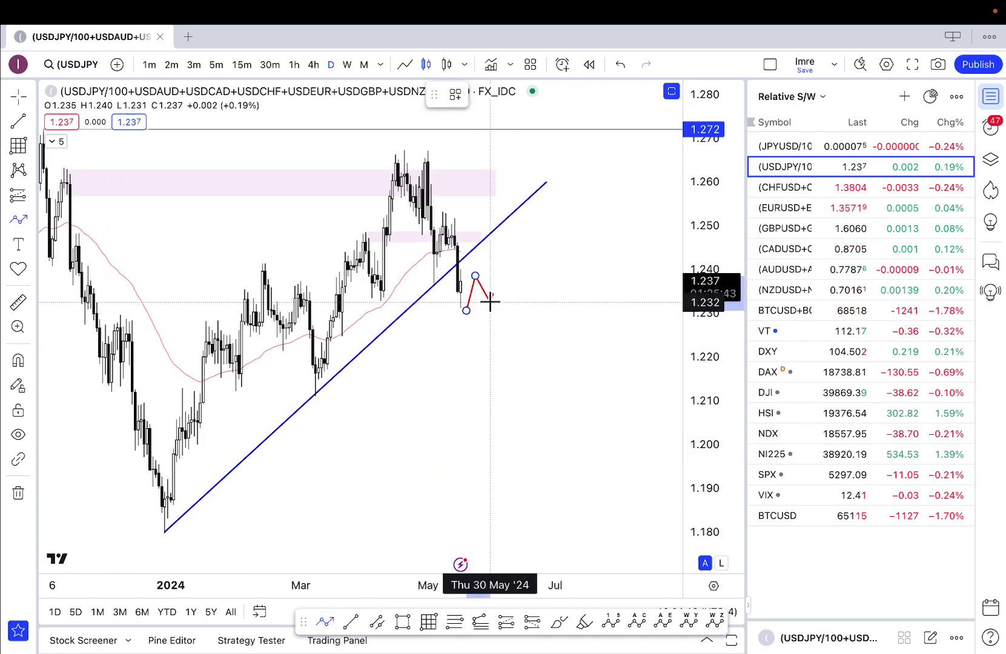
{"action": "left_click", "coordinate": [489, 301]}
{"action": "left_click", "coordinate": [505, 277]}
{"action": "double_click", "coordinate": [505, 347]}
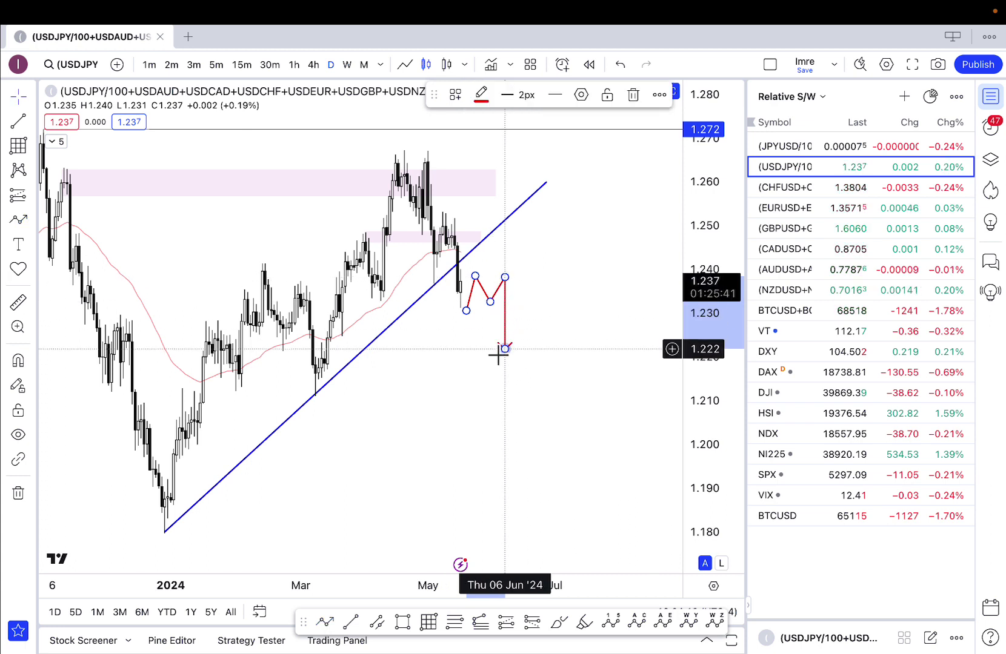
{"action": "key", "text": "Delete"}
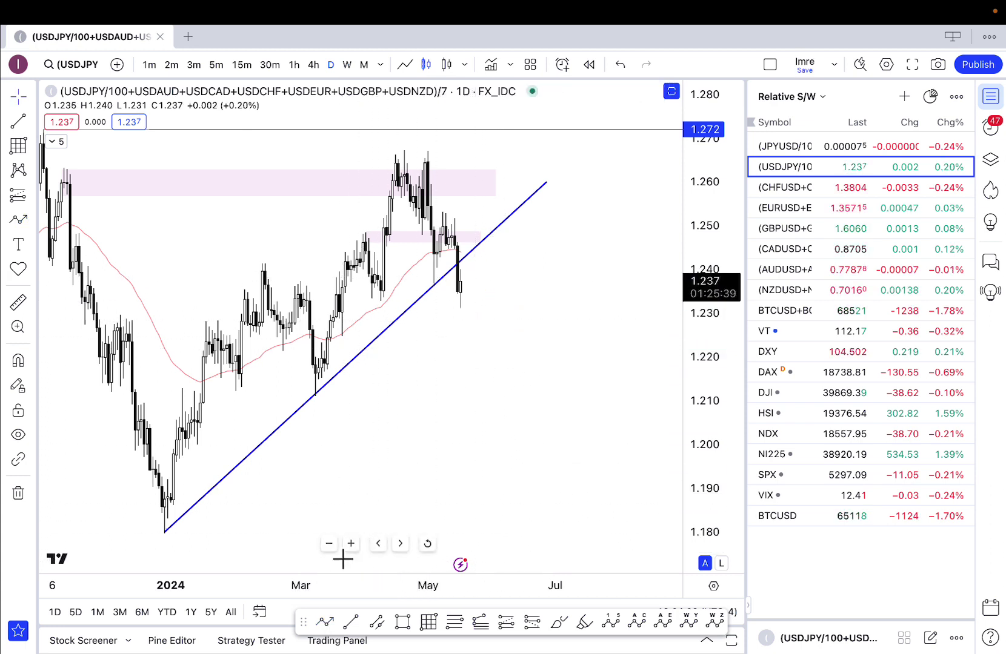
Step: Draw a path from the latest candle low up to the broken trendline, then open the CHF index
{"action": "left_click", "coordinate": [325, 621]}
{"action": "left_click", "coordinate": [466, 304]}
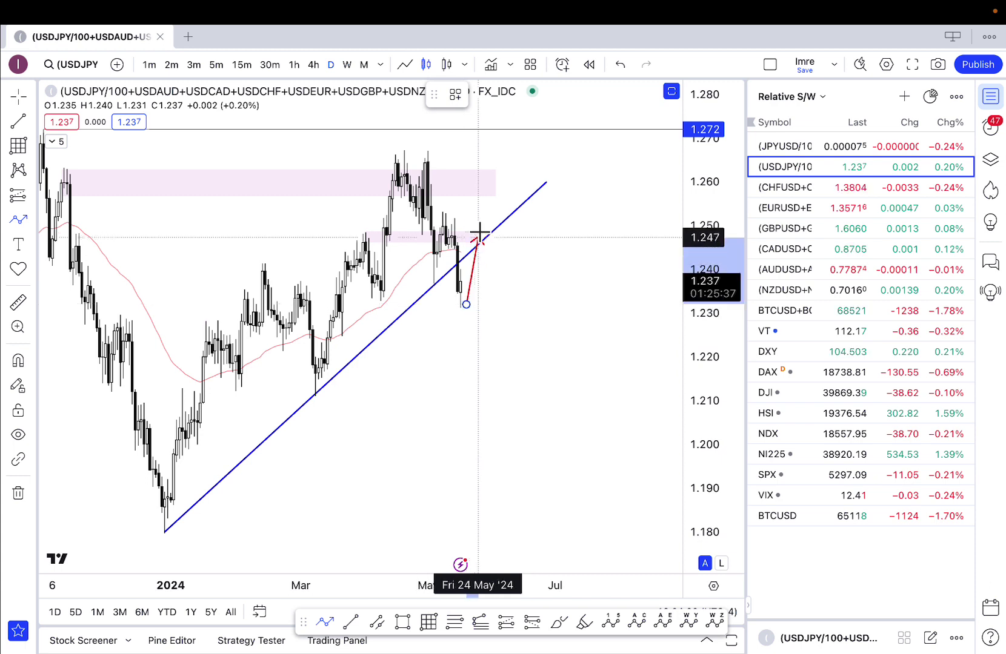
{"action": "double_click", "coordinate": [480, 233]}
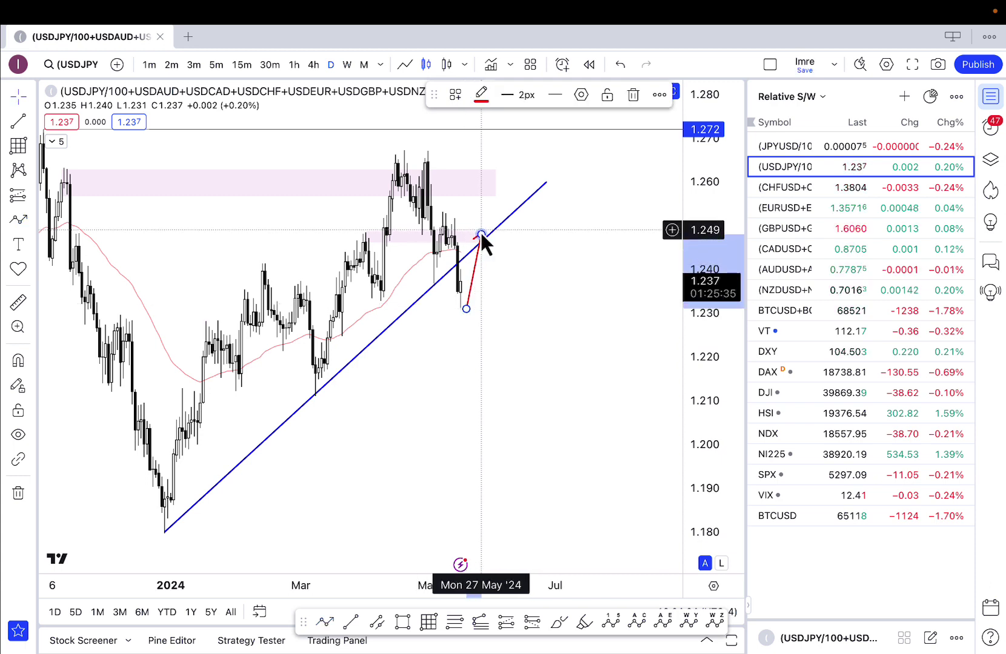
{"action": "left_click", "coordinate": [805, 193]}
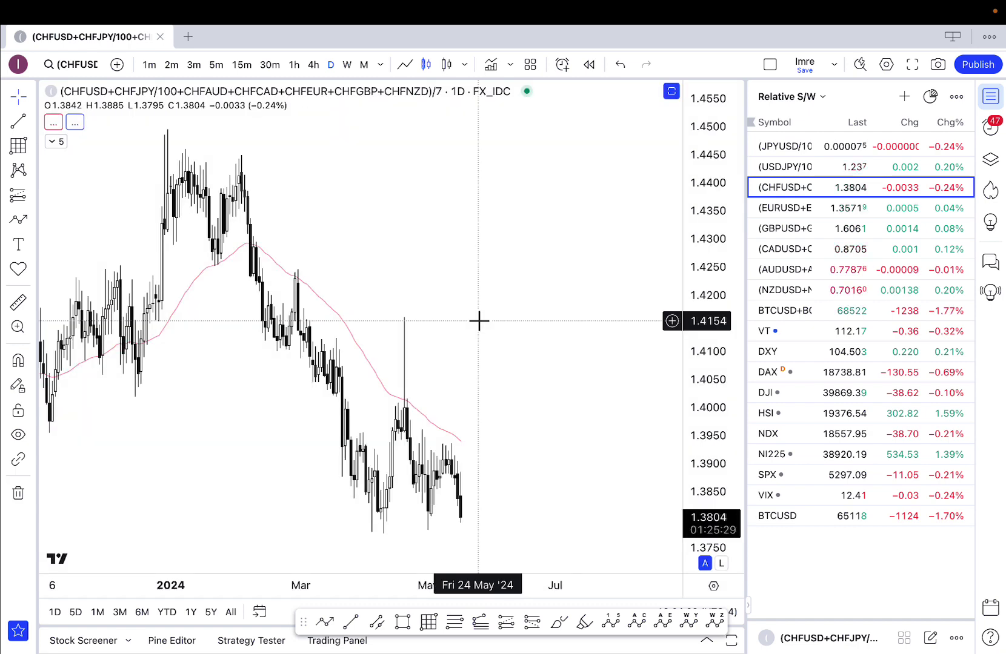
Step: Delete the tall pink projection box from the CHF chart
{"action": "scroll", "coordinate": [479, 321], "scroll_direction": "down", "scroll_amount": 3}
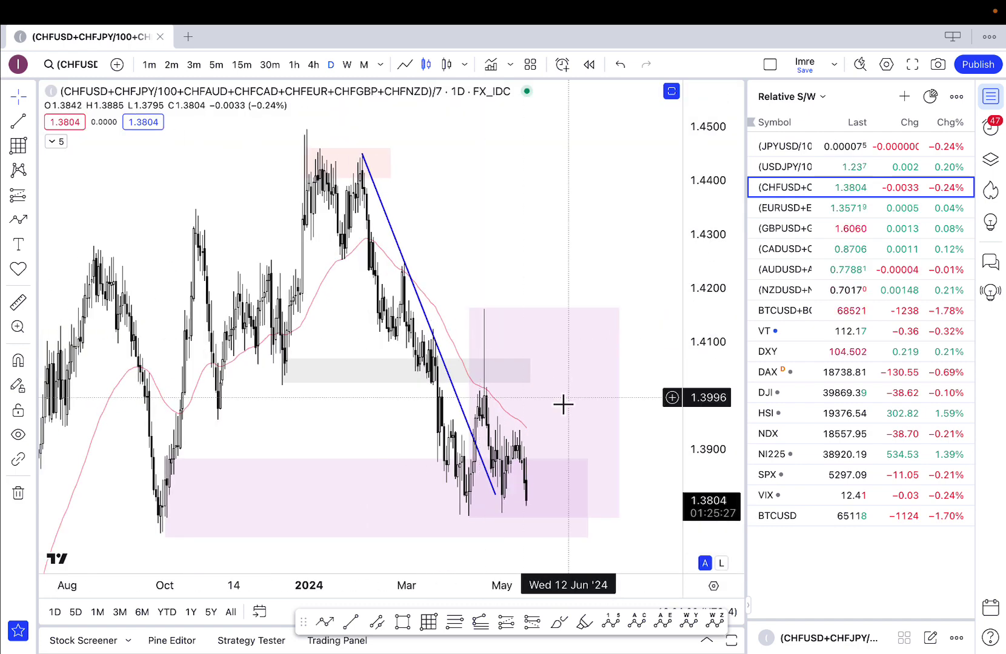
{"action": "left_click", "coordinate": [617, 411]}
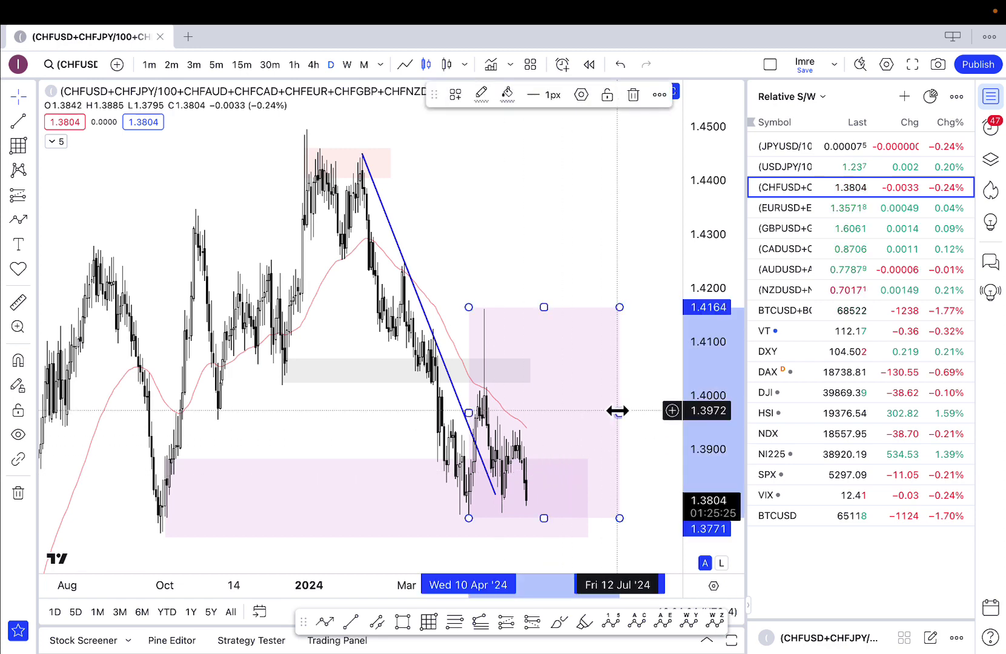
{"action": "key", "text": "Delete"}
Step: Compress the CHF price scale to show more range, then move up to the EUR index chart
{"action": "left_click_drag", "start_coordinate": [689, 392], "coordinate": [630, 451]}
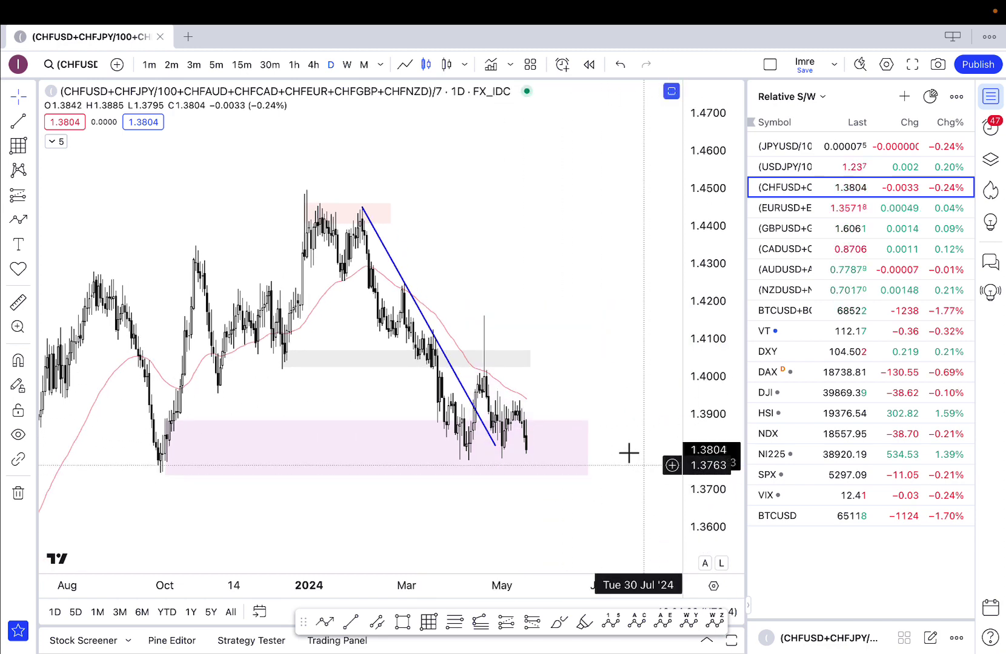
{"action": "left_click", "coordinate": [162, 478]}
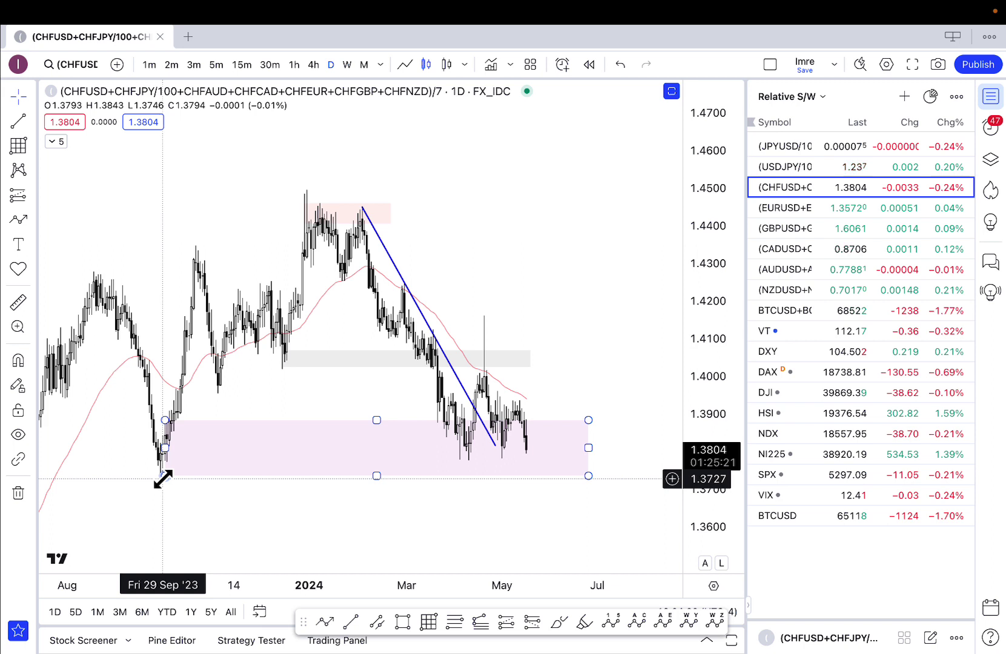
{"action": "left_click", "coordinate": [299, 528]}
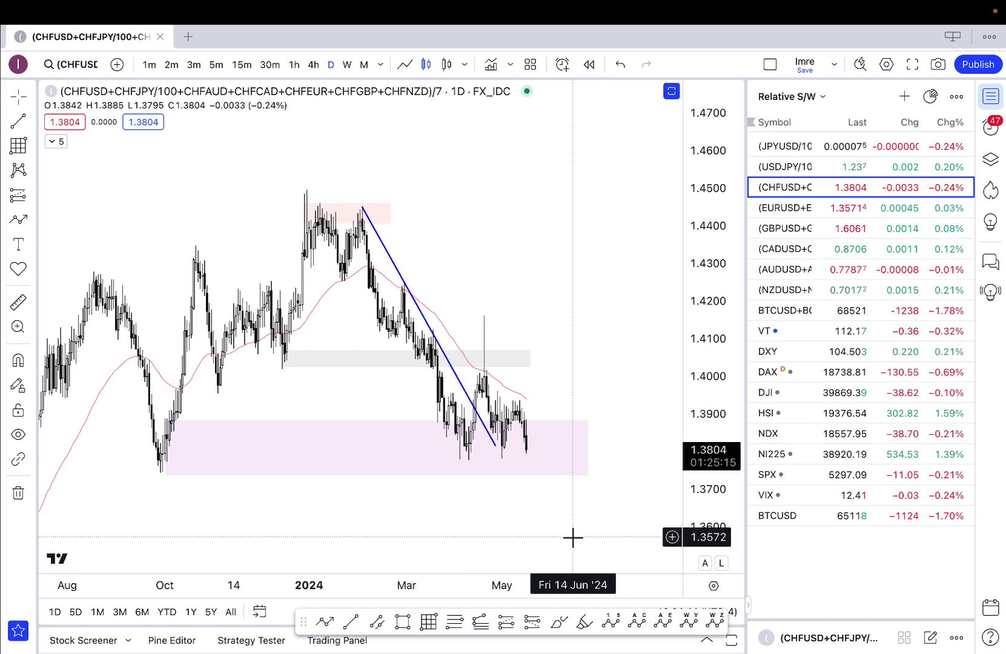
{"action": "left_click_drag", "start_coordinate": [703, 416], "coordinate": [693, 464]}
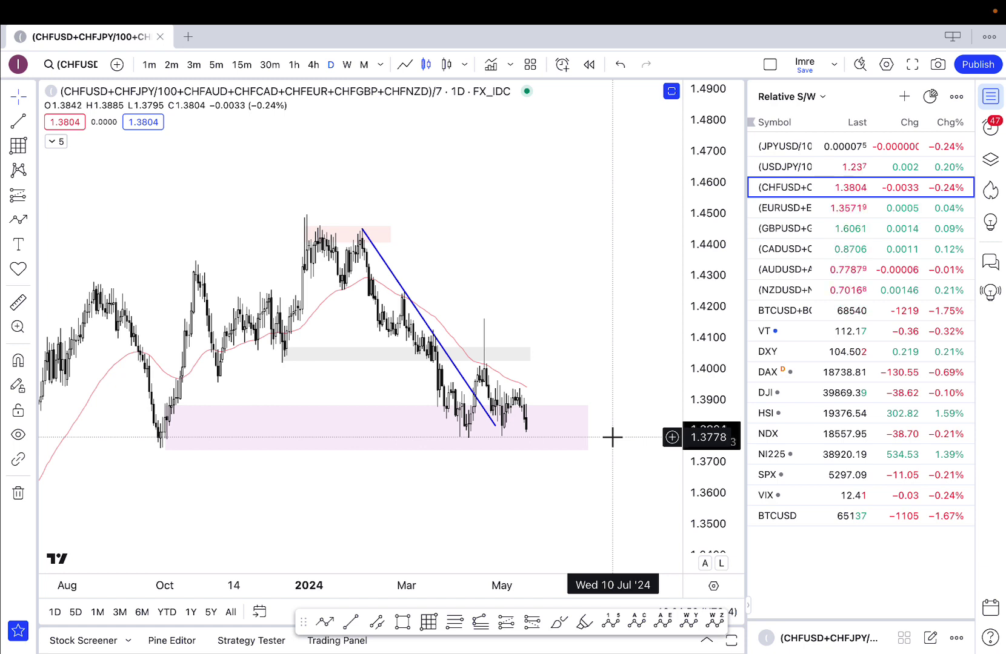
{"action": "key", "text": "Up"}
Step: Step down the watchlist from the EUR index to the GBP index chart
{"action": "key", "text": "Down"}
{"action": "key", "text": "Down"}
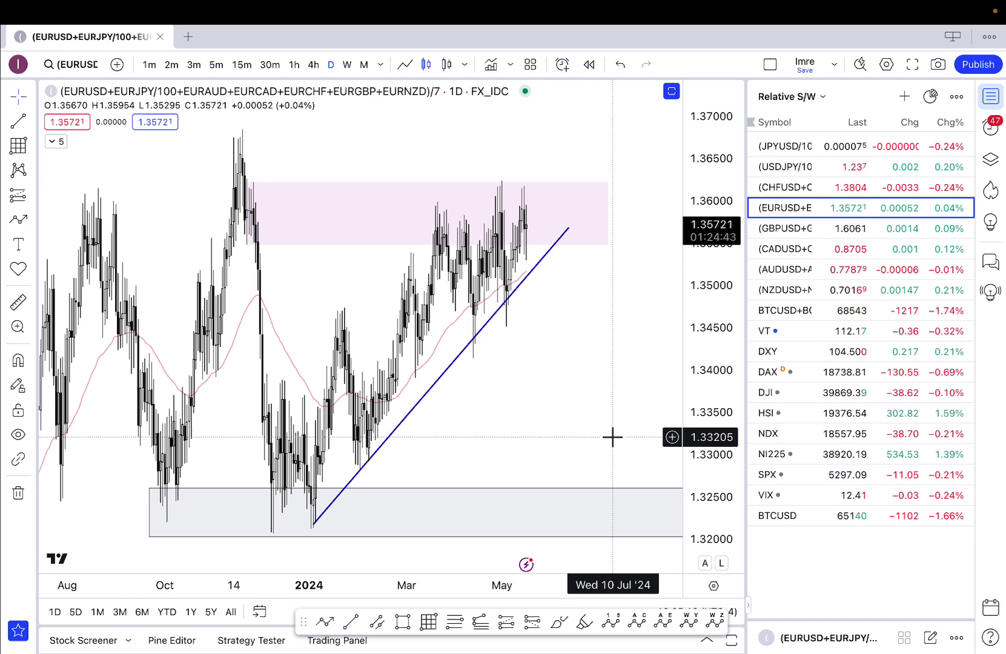
{"action": "key", "text": "Down"}
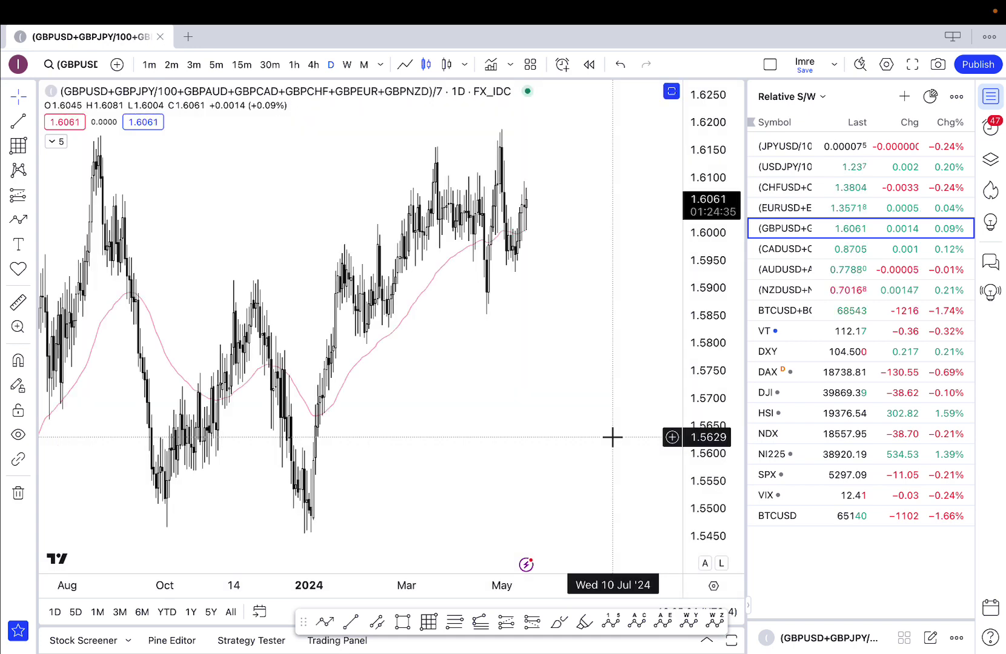
Step: Stretch the red projection arrow's tip right toward the lower pink zone
{"action": "left_click", "coordinate": [519, 306]}
{"action": "mouse_move", "coordinate": [519, 306]}
{"action": "left_mouse_down"}
{"action": "mouse_move", "coordinate": [548, 298]}
{"action": "mouse_move", "coordinate": [574, 313]}
{"action": "left_mouse_up"}
{"action": "left_click", "coordinate": [591, 274]}
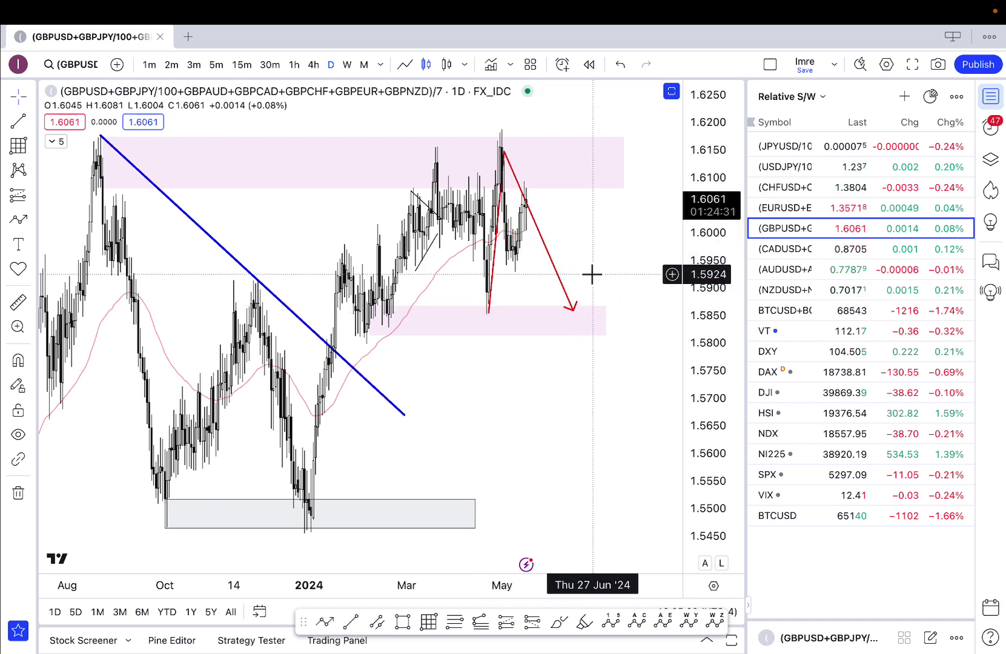
Step: Delete the red zigzag projected path from the GBP chart, then load the CAD index
{"action": "left_click", "coordinate": [573, 312]}
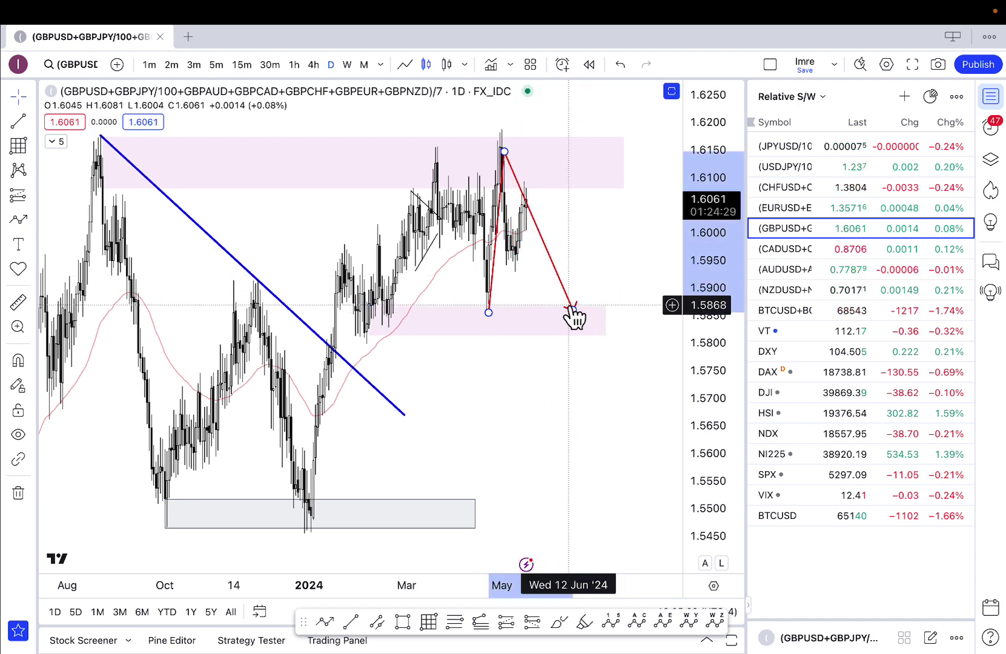
{"action": "left_click_drag", "start_coordinate": [572, 312], "coordinate": [548, 286]}
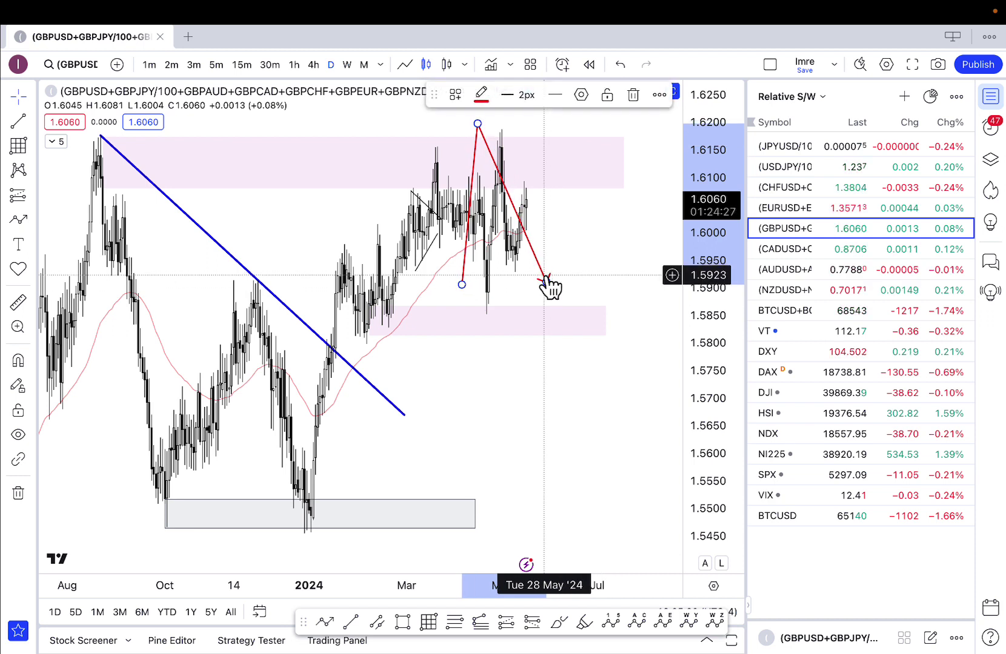
{"action": "key", "text": "Delete"}
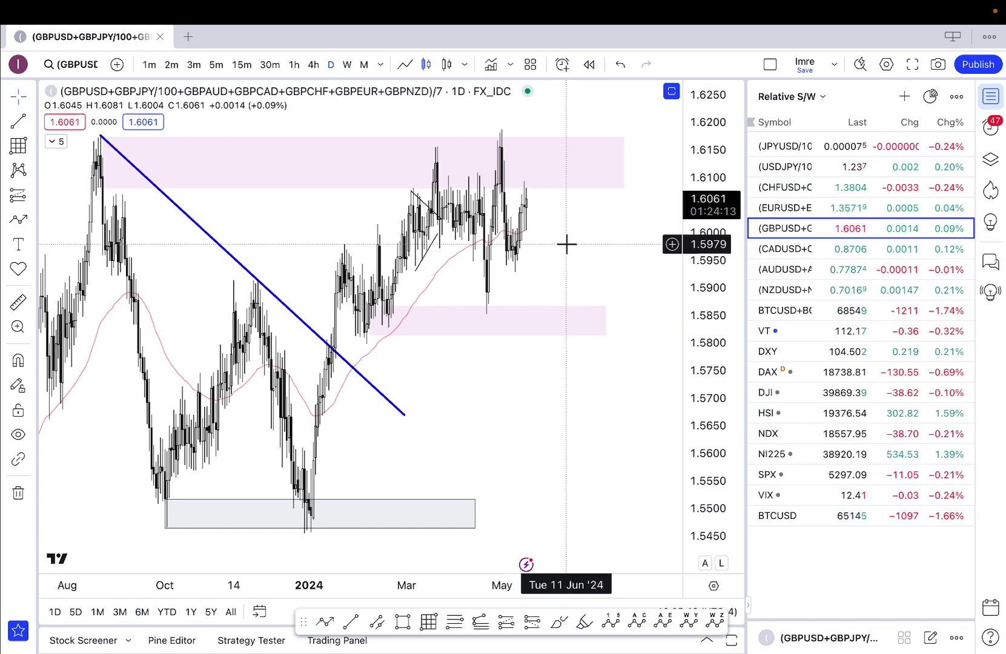
{"action": "key", "text": "Down"}
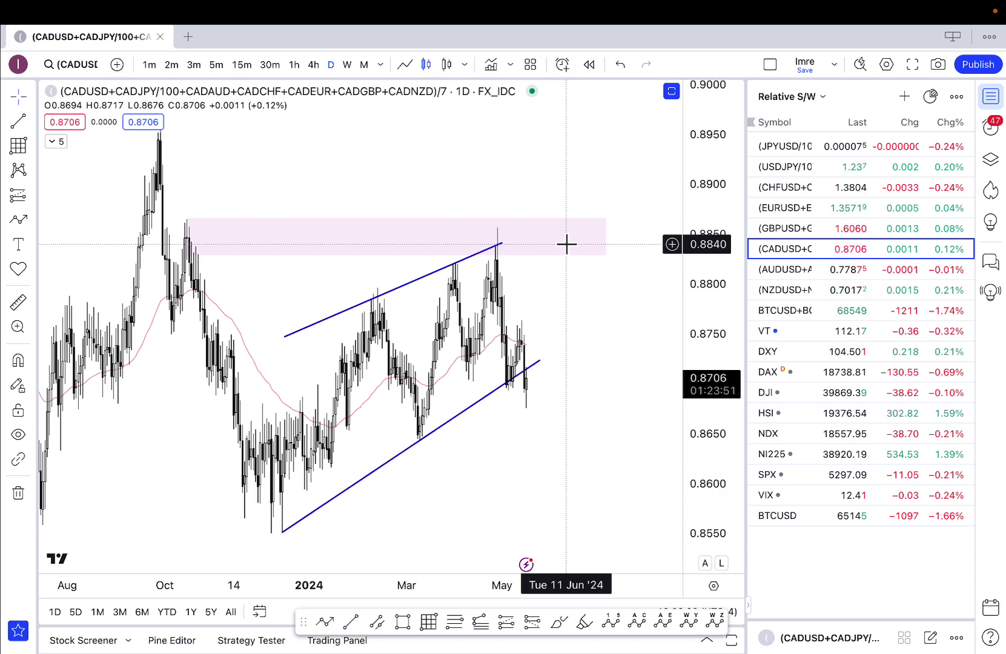
Step: Open the AUD index and zoom and pan to review the 0.78024 level and 2023 candles, then load NZD
{"action": "key", "text": "Down"}
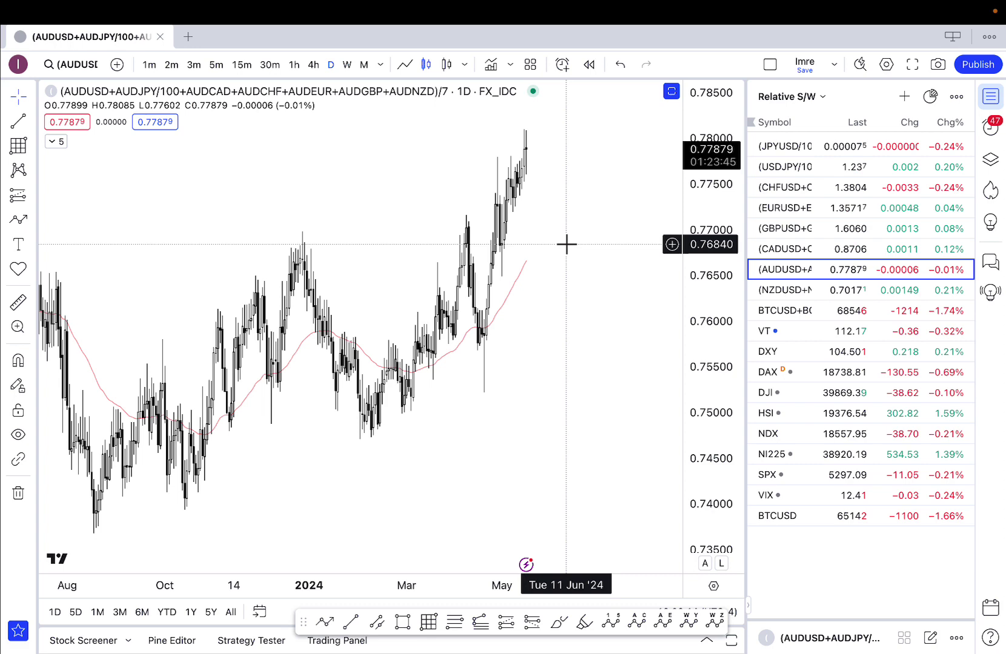
{"action": "scroll", "coordinate": [567, 244], "scroll_direction": "down", "scroll_amount": 5}
{"action": "left_click_drag", "start_coordinate": [709, 326], "coordinate": [693, 437]}
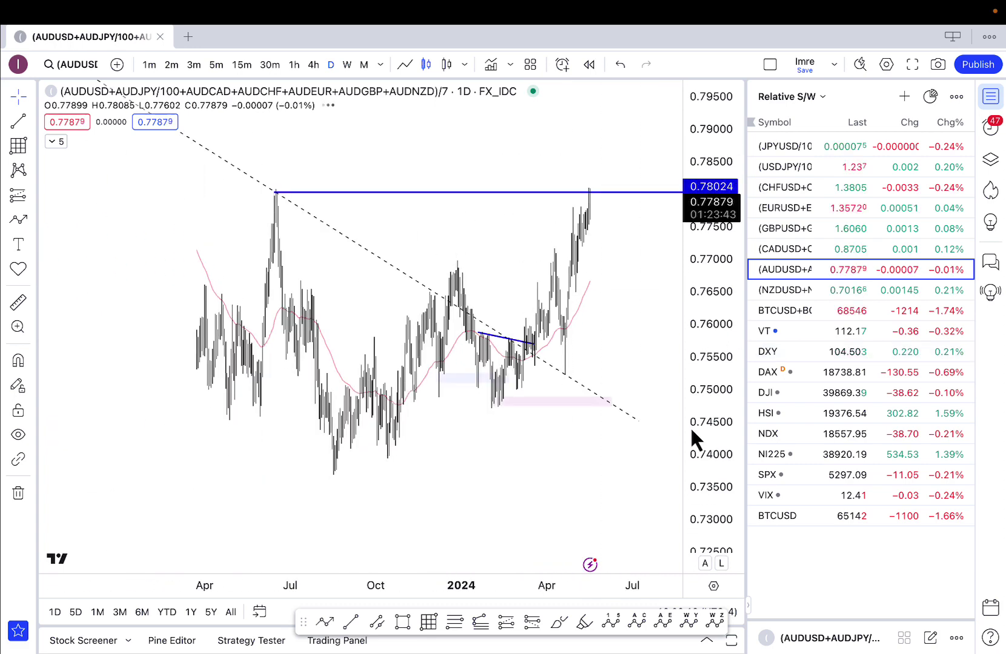
{"action": "scroll", "coordinate": [605, 370], "scroll_direction": "down", "scroll_amount": 3}
{"action": "left_click_drag", "start_coordinate": [554, 258], "coordinate": [502, 350]}
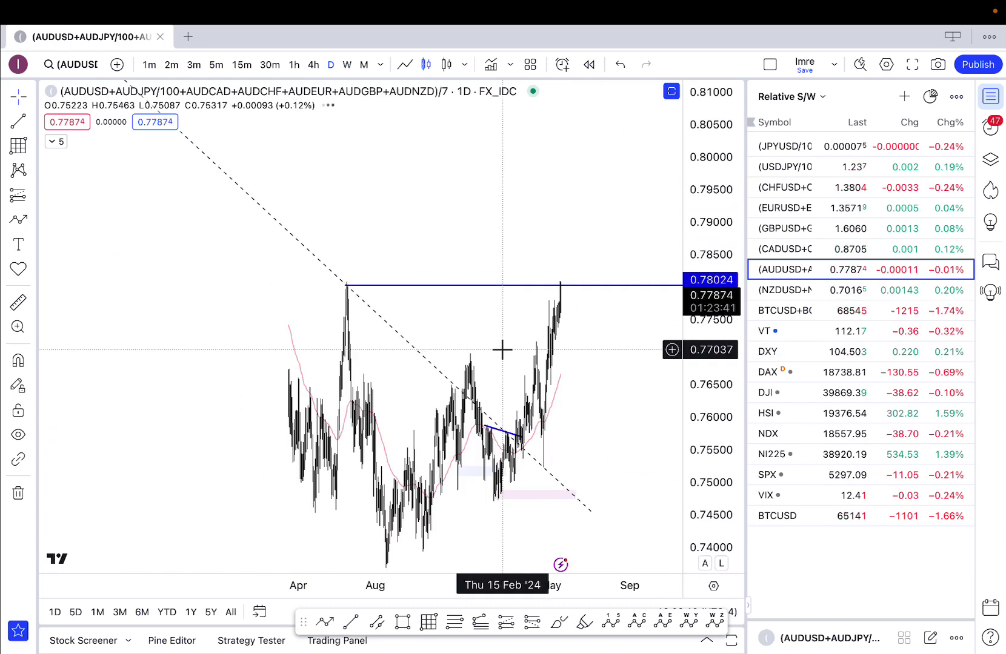
{"action": "scroll", "coordinate": [502, 349], "scroll_direction": "up", "scroll_amount": 1}
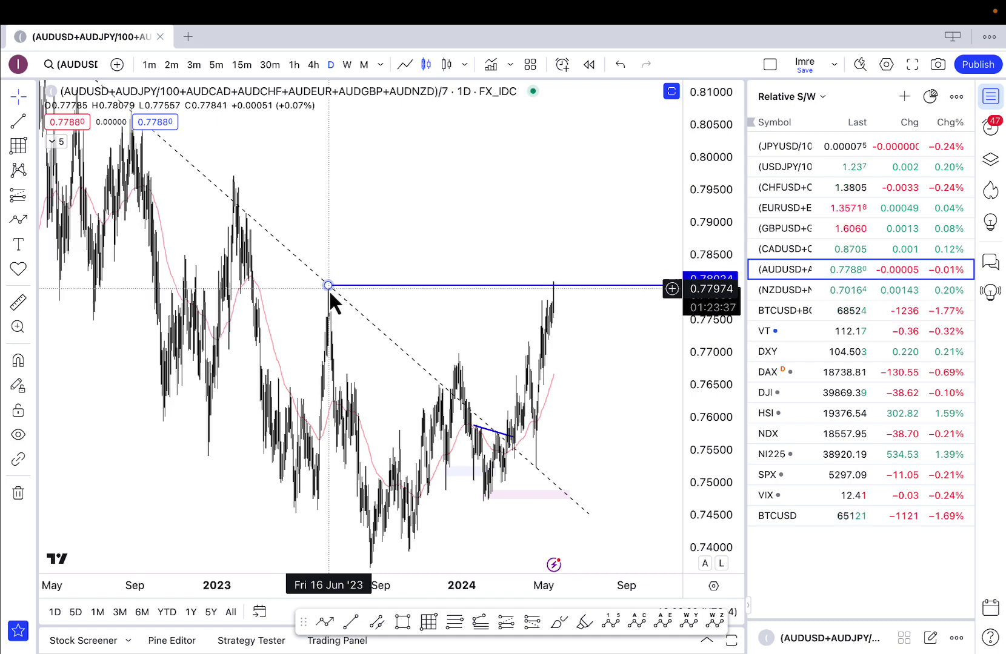
{"action": "left_click_drag", "start_coordinate": [478, 218], "coordinate": [491, 159]}
{"action": "scroll", "coordinate": [557, 285], "scroll_direction": "up", "scroll_amount": 3}
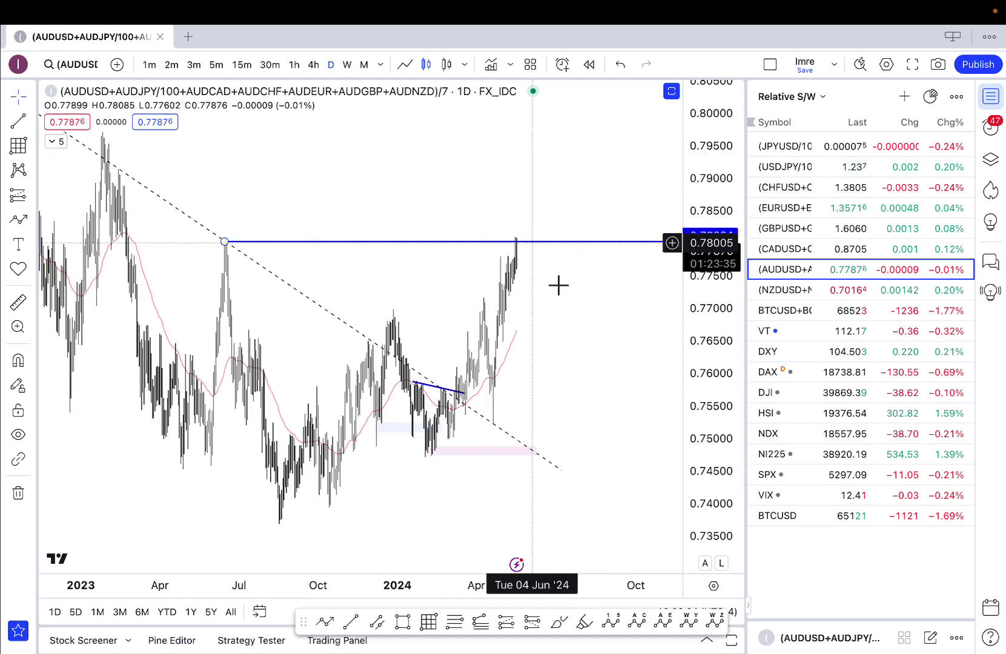
{"action": "left_click_drag", "start_coordinate": [561, 303], "coordinate": [606, 312]}
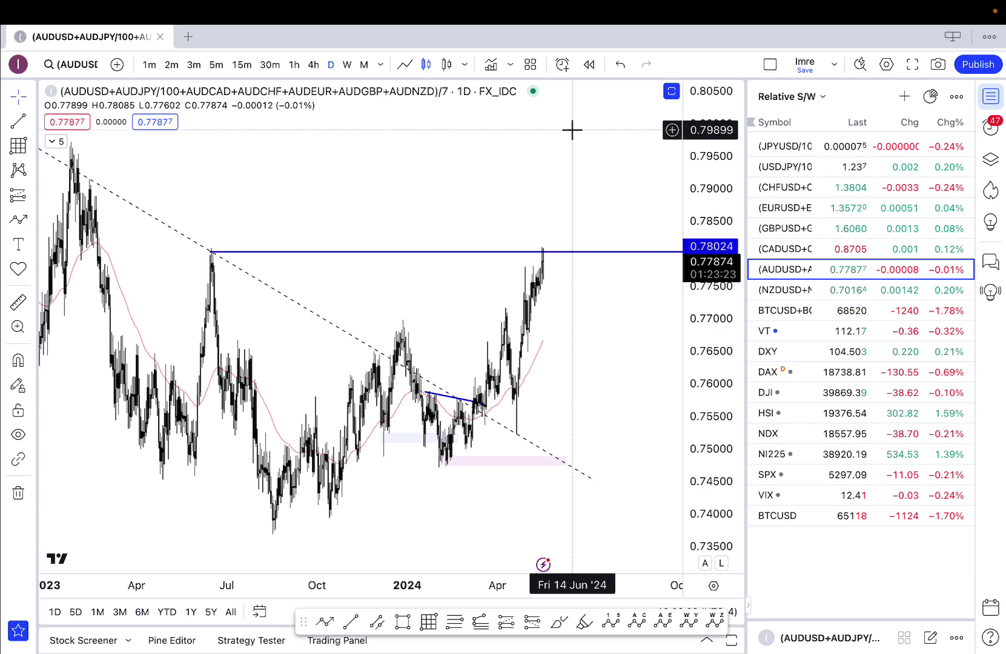
{"action": "key", "text": "Down"}
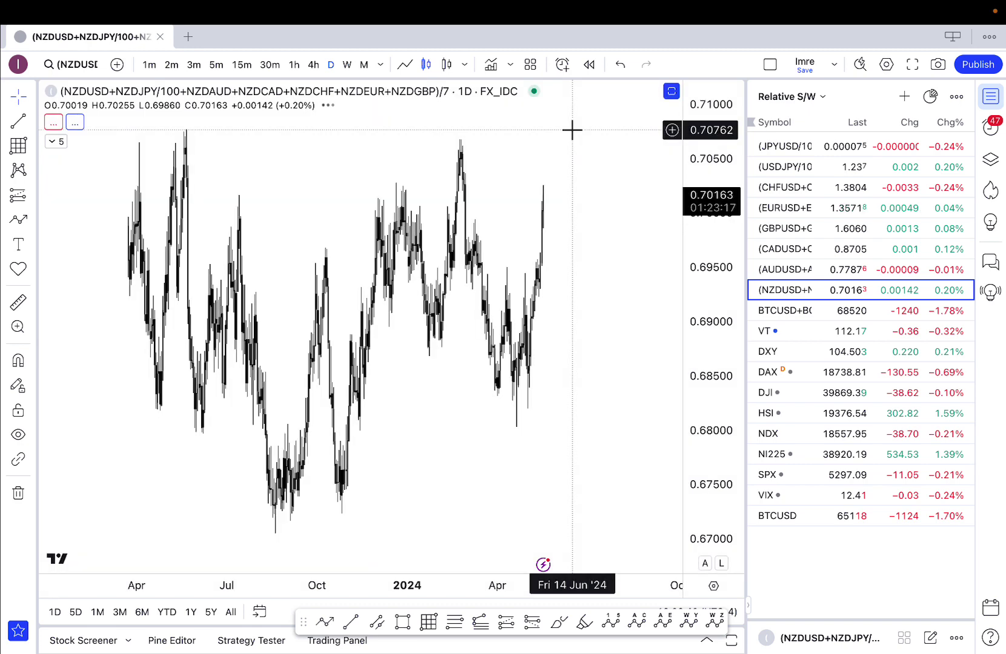
Step: Draw a pink zone from the February 2024 high, extend it right, then switch to PowerPoint
{"action": "scroll", "coordinate": [571, 129], "scroll_direction": "up", "scroll_amount": 3}
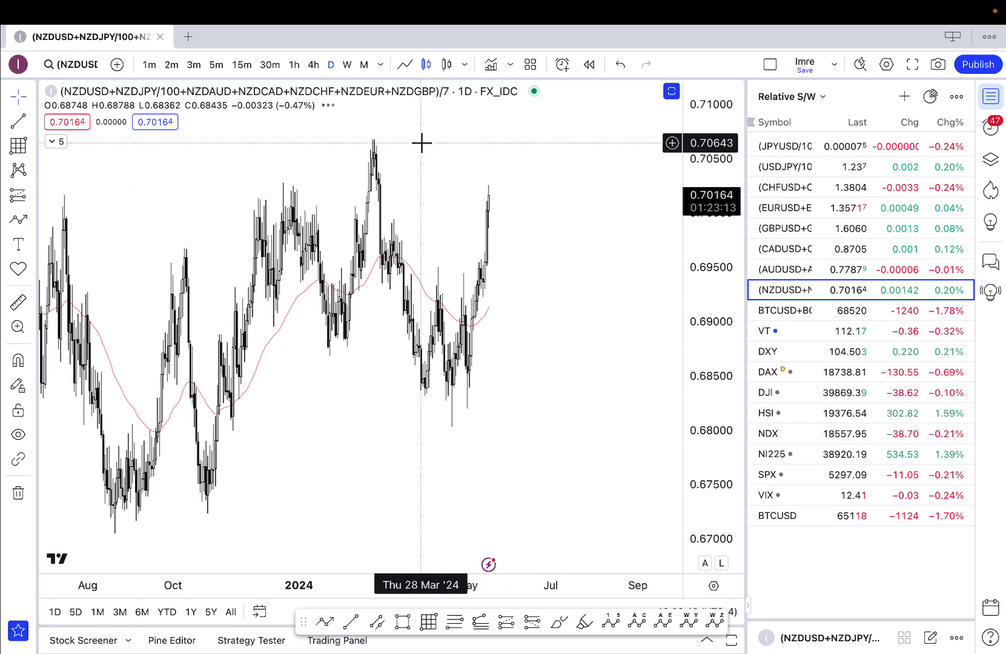
{"action": "scroll", "coordinate": [443, 201], "scroll_direction": "down", "scroll_amount": 1}
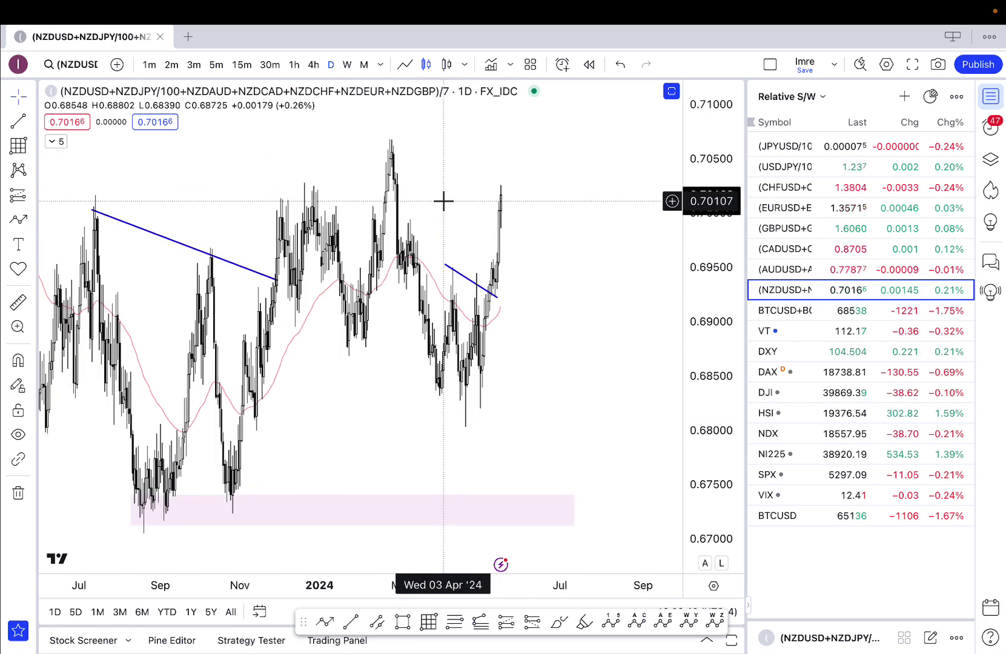
{"action": "left_click", "coordinate": [403, 623]}
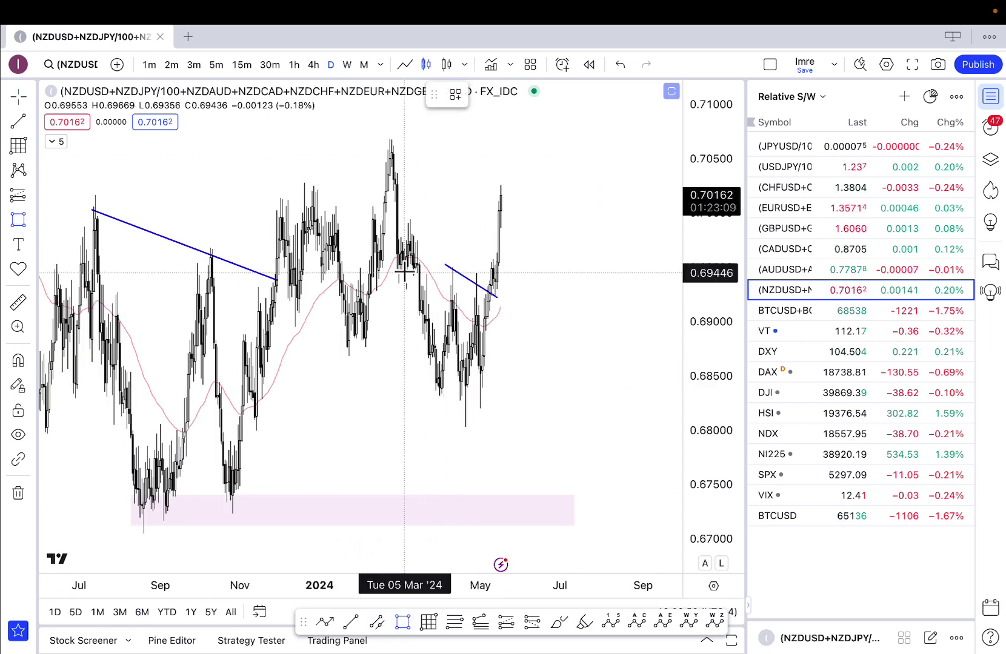
{"action": "left_click", "coordinate": [389, 139]}
{"action": "left_click", "coordinate": [631, 173]}
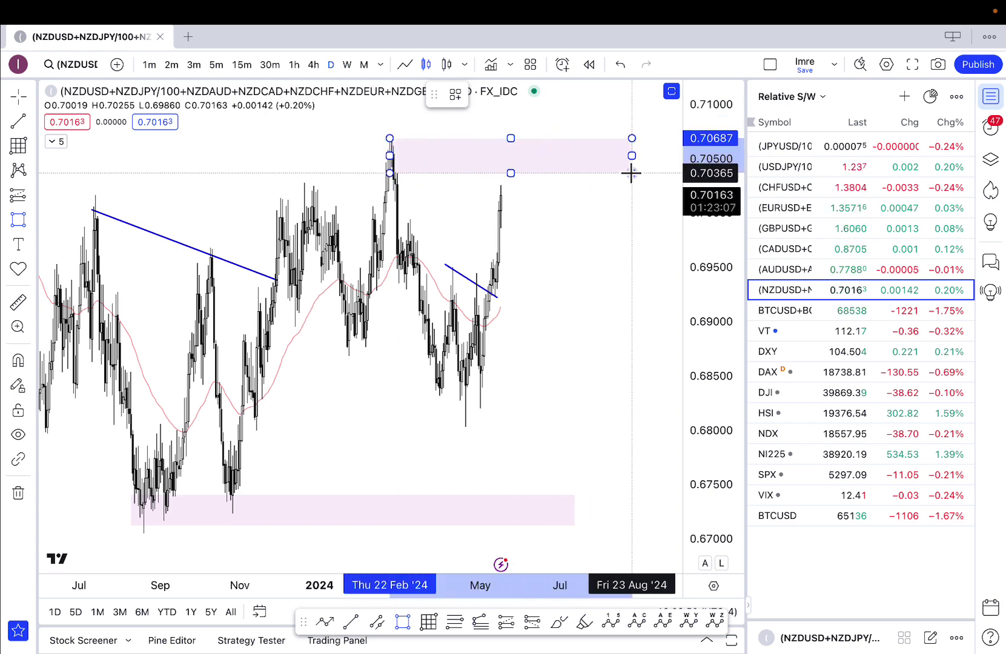
{"action": "left_click_drag", "start_coordinate": [631, 173], "coordinate": [664, 171]}
{"action": "right_click", "coordinate": [666, 172]}
{"action": "left_click", "coordinate": [540, 467]}
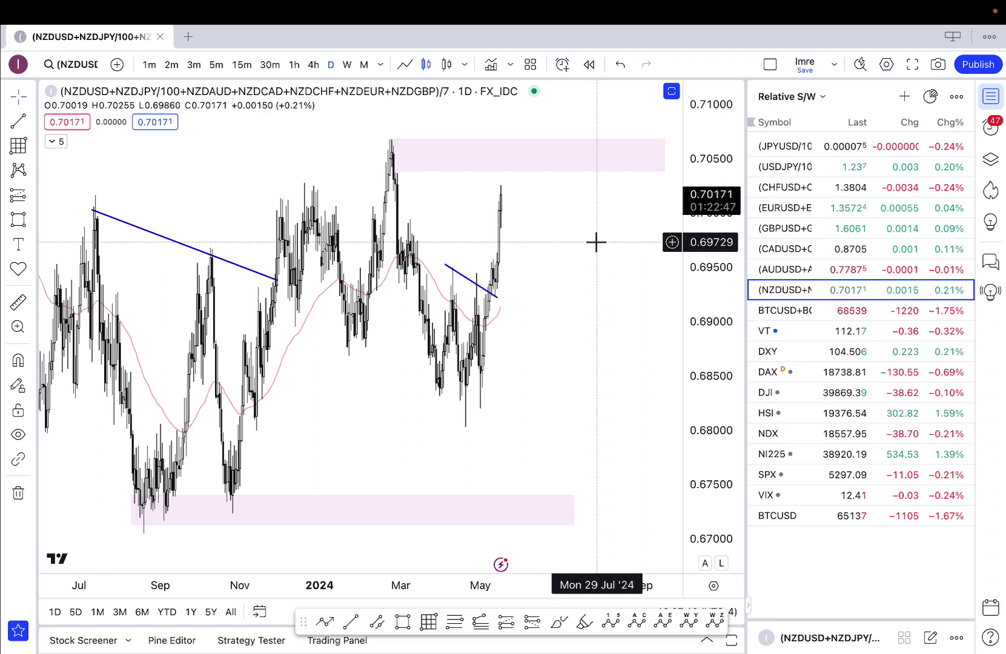
{"action": "key", "text": "super+Tab"}
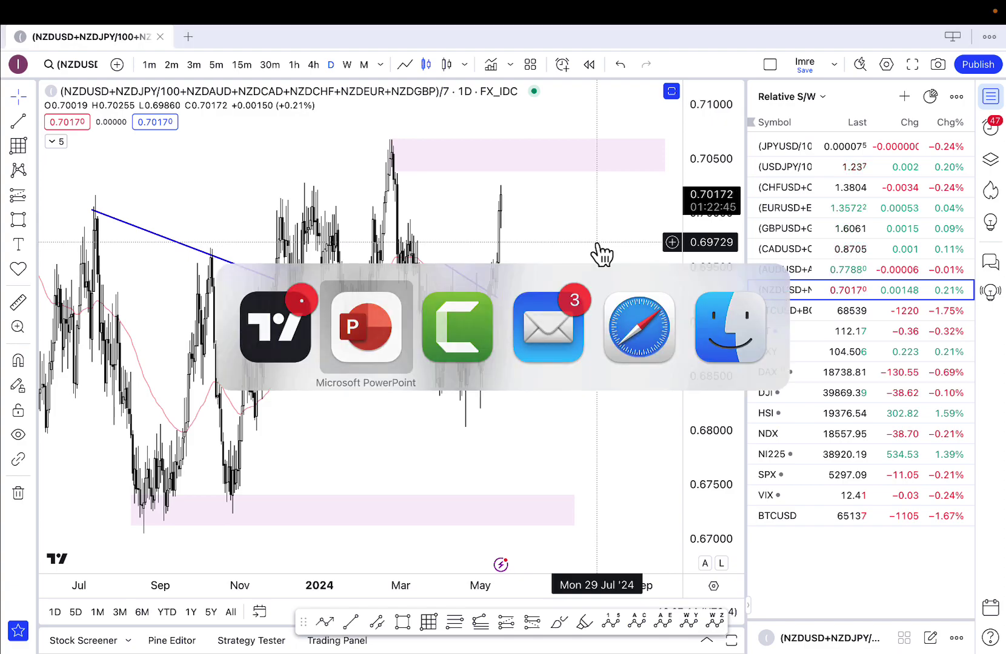